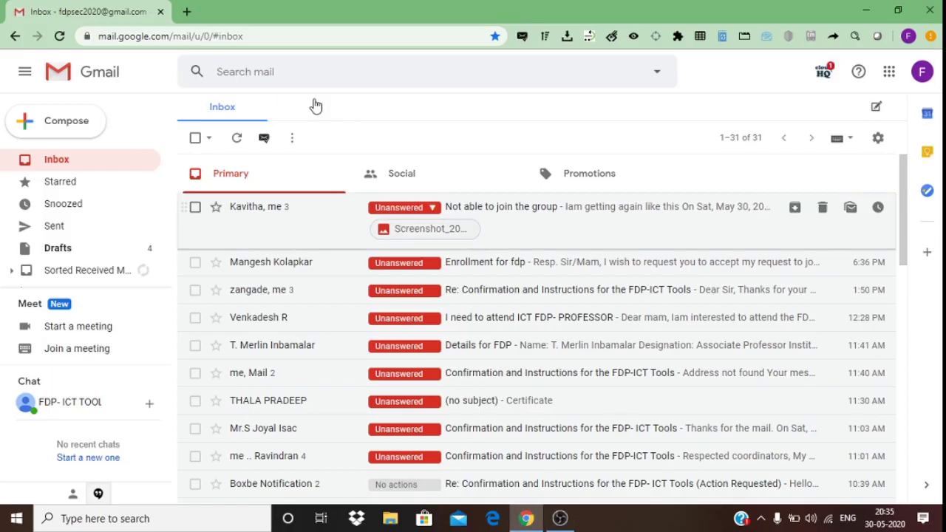
Open a new Chrome tab and load the Edmodo website by entering 'edmodo'.
click(186, 11)
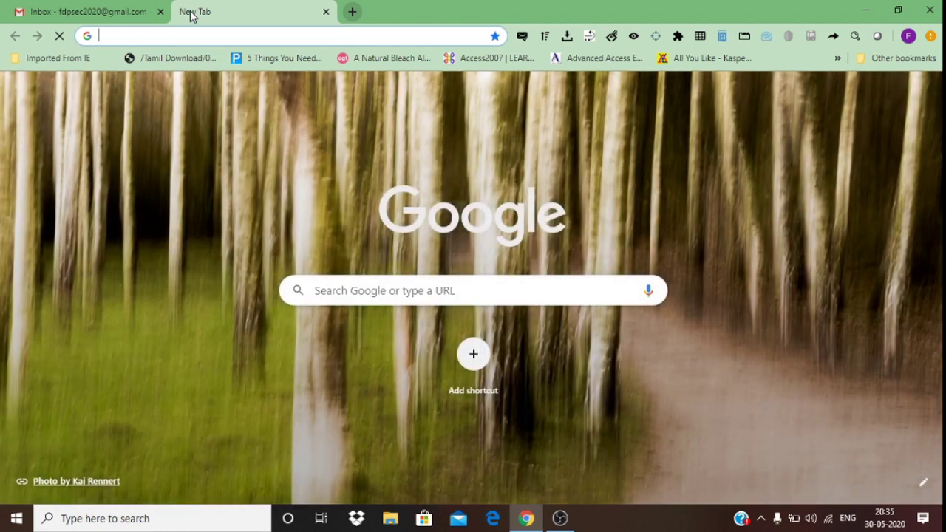
text(edmodo)
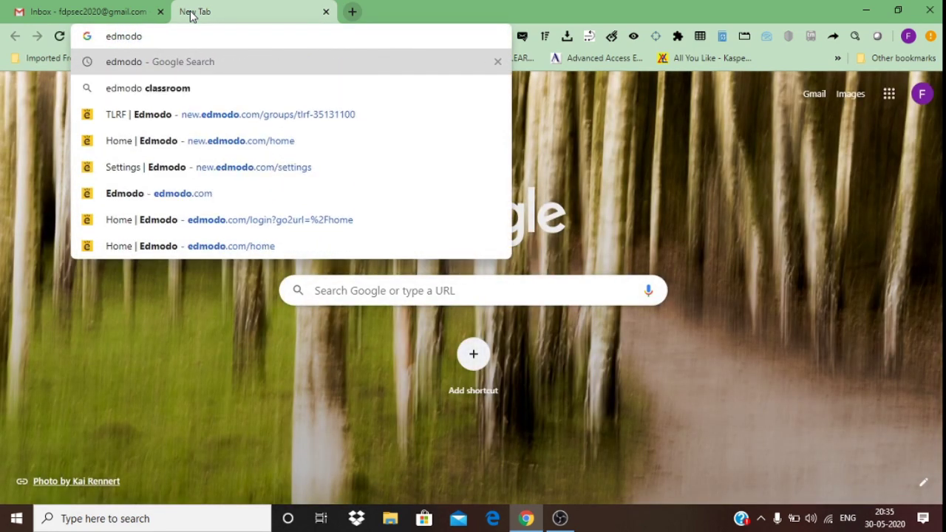
key(Return)
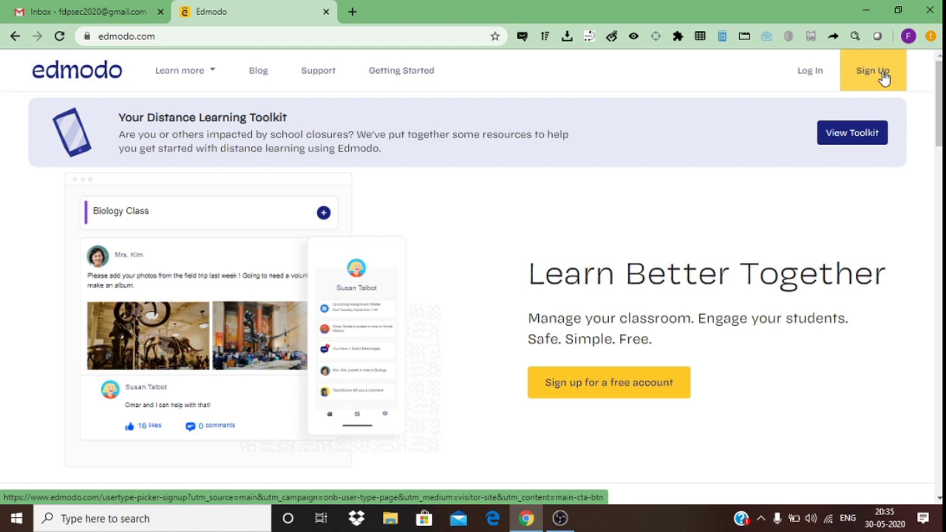
On the Edmodo login page, pick the suggested account email and enter the account password.
click(804, 83)
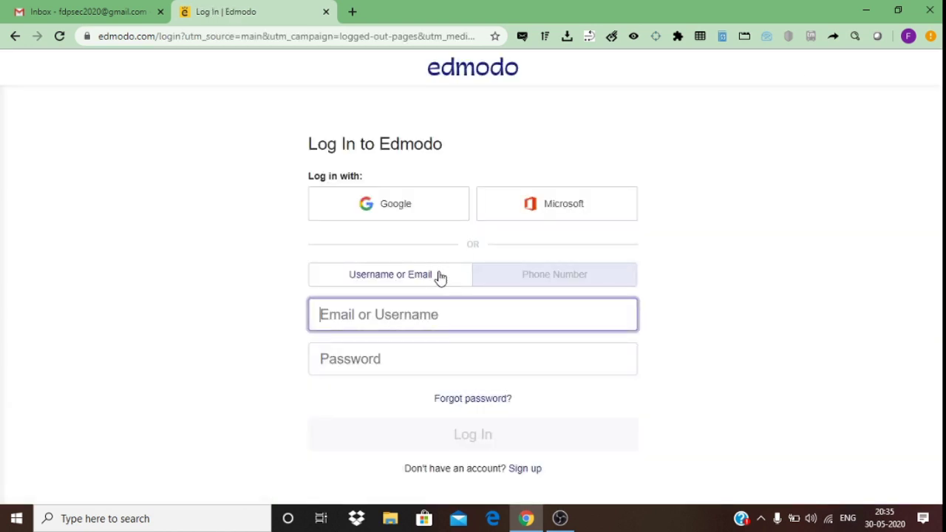
text(chithra)
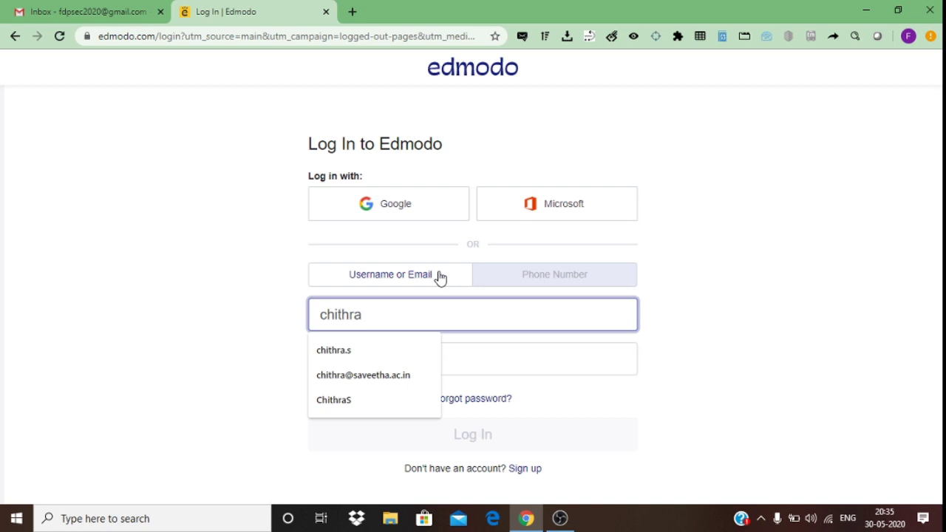
key(Down)
key(Down)
key(Return)
key(Tab)
text(s)
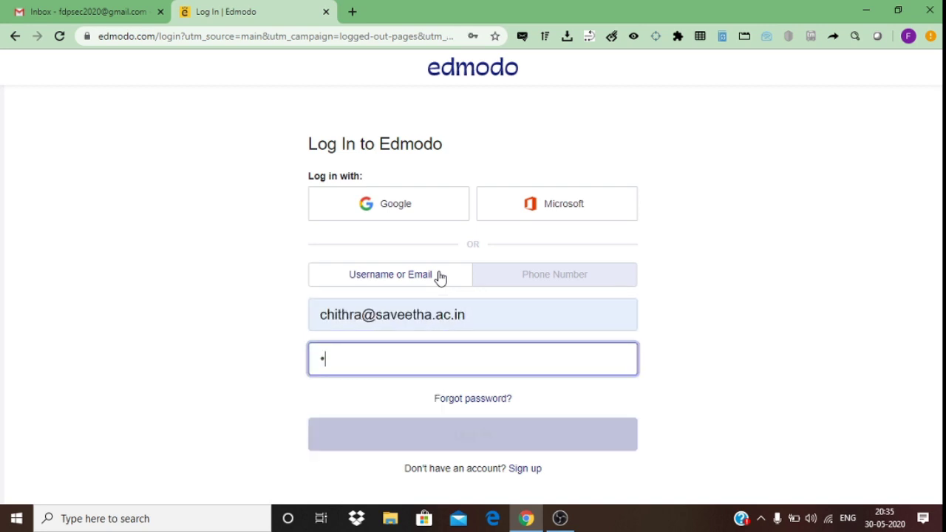
text(•••••••••)
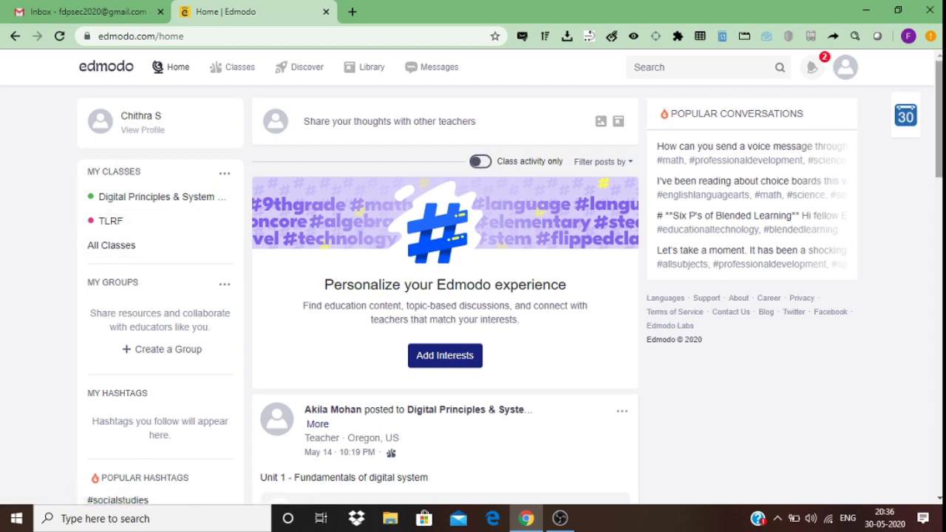
Scroll through the home feed's class posts, then jump back to the top.
scroll(938, 118, down, 2)
scroll(938, 118, down, 4)
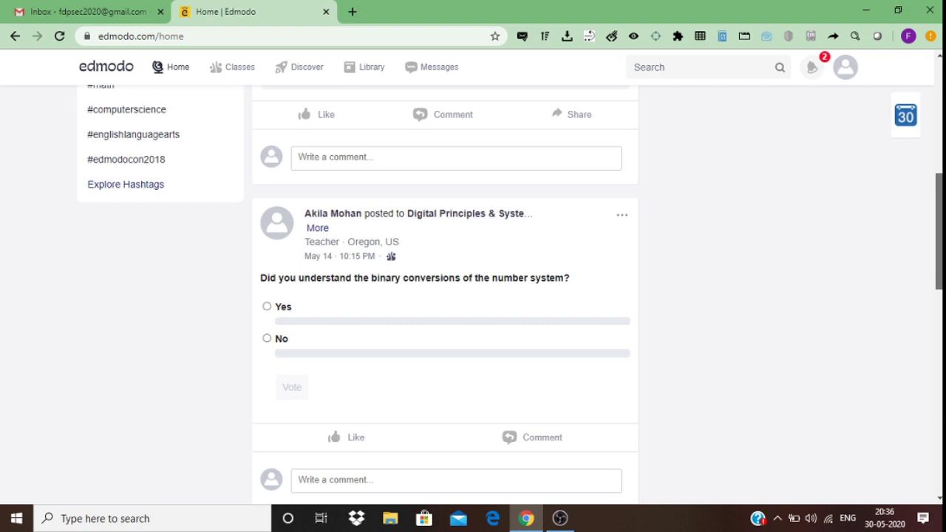
scroll(473, 295, down, 3)
scroll(473, 296, down, 1)
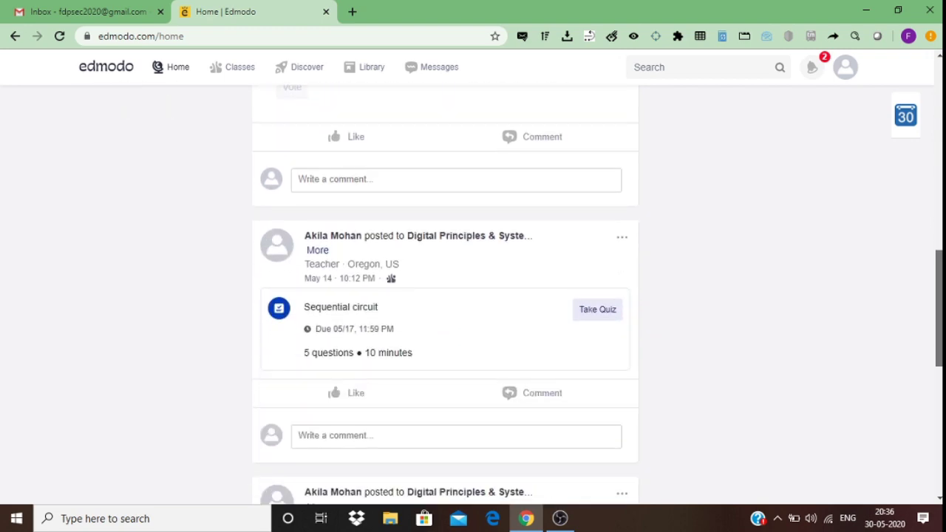
scroll(473, 295, down, 2)
scroll(473, 295, down, 2)
scroll(473, 295, down, 2)
scroll(473, 296, down, 1)
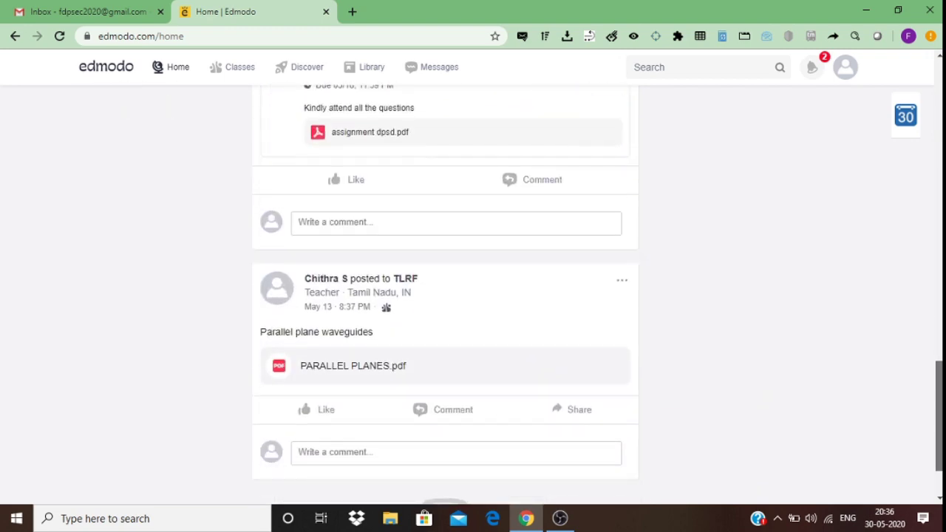
key(Home)
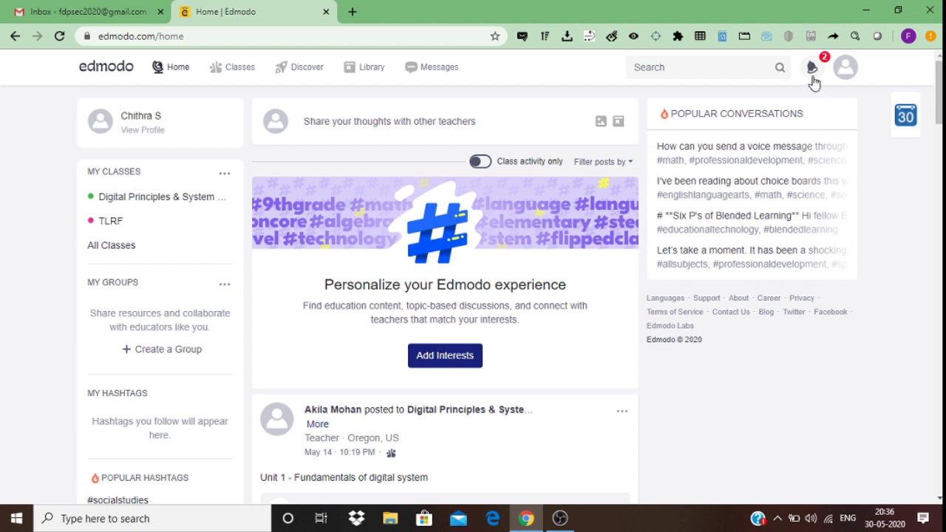
click(812, 73)
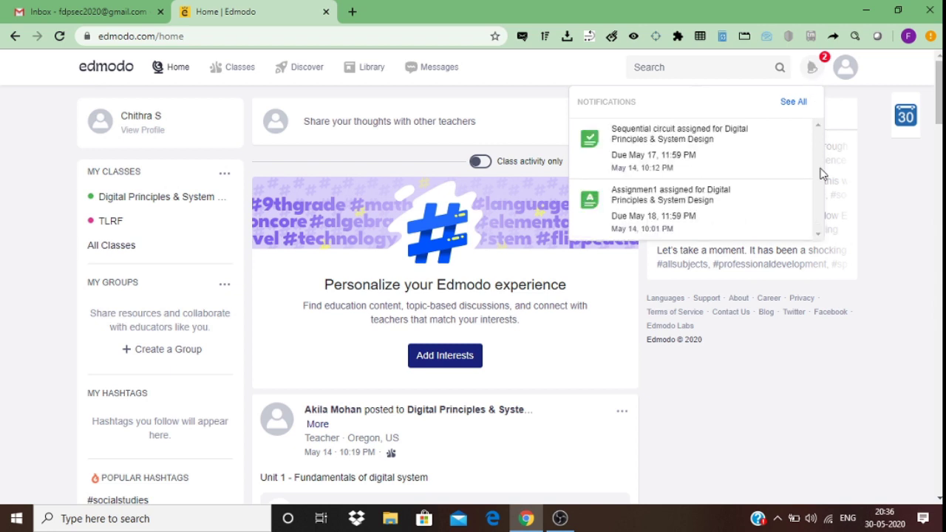
click(846, 68)
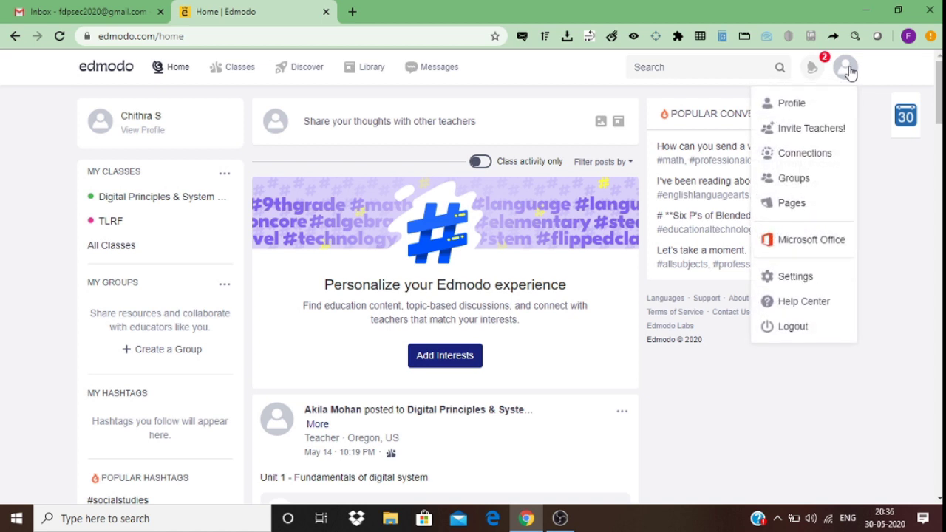
click(901, 206)
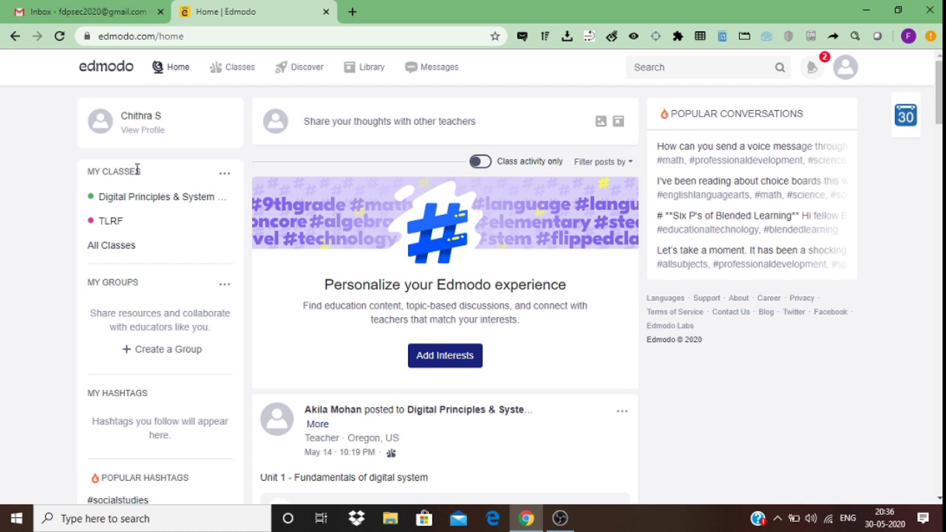
Start a new class 'FDP- ICT' described as 'This class is created to share the ideas on ICT Tools'.
click(225, 175)
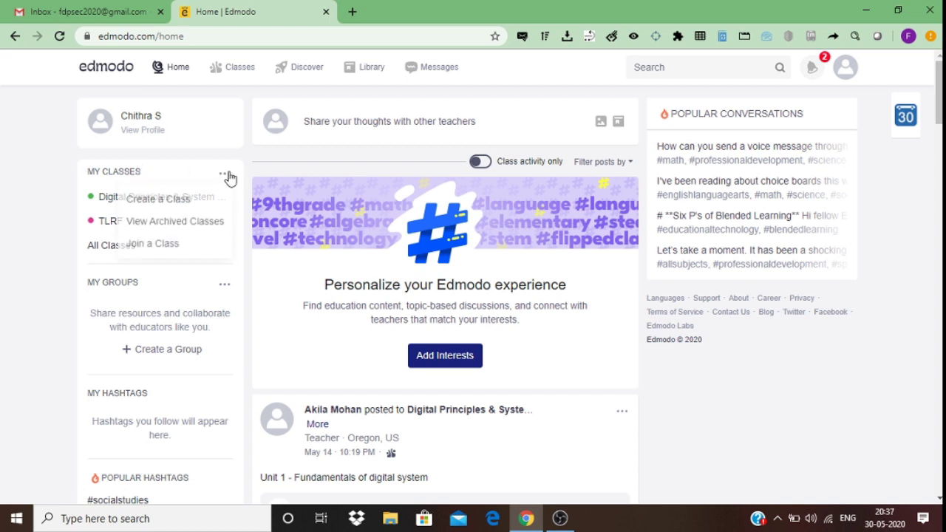
click(190, 203)
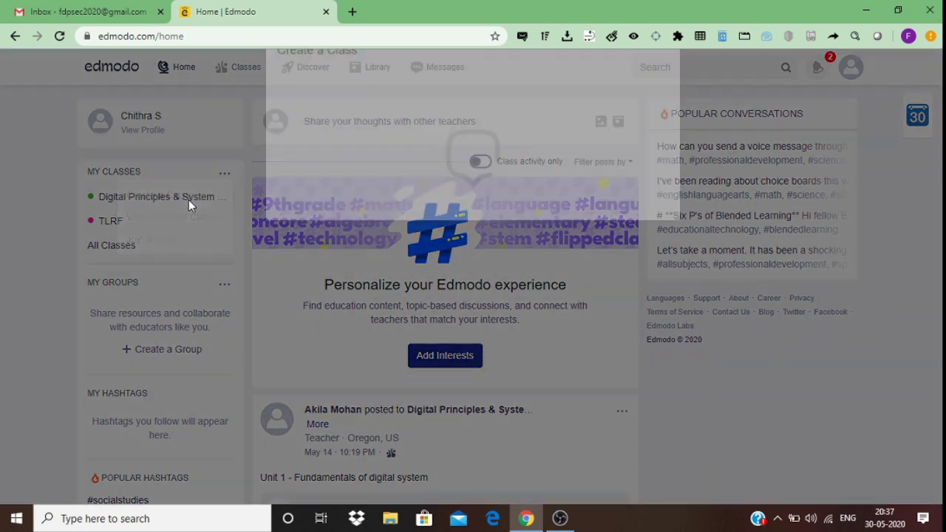
click(341, 119)
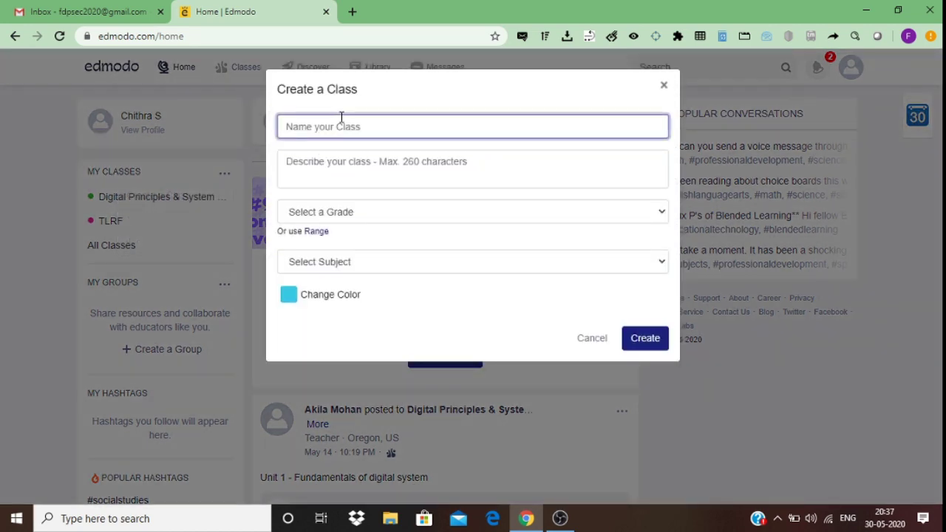
text(FDP-)
text( ICT)
click(336, 176)
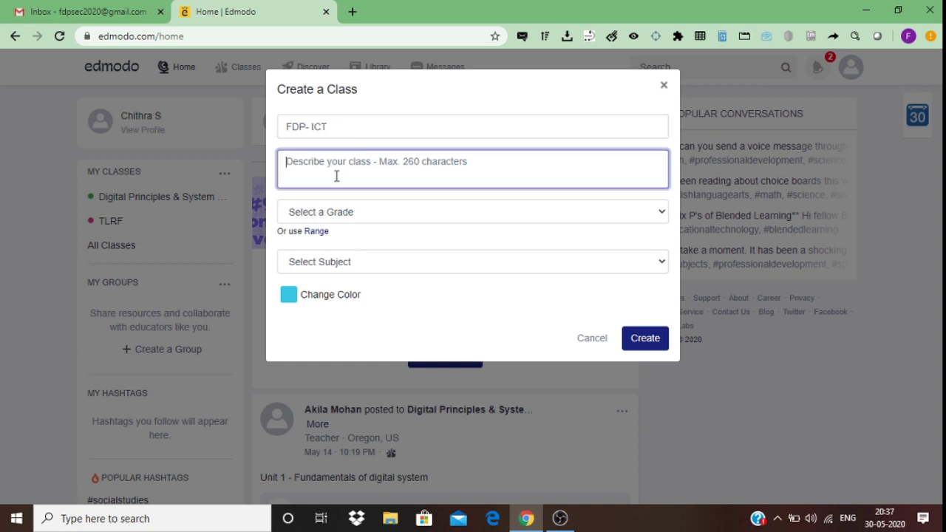
text(Th)
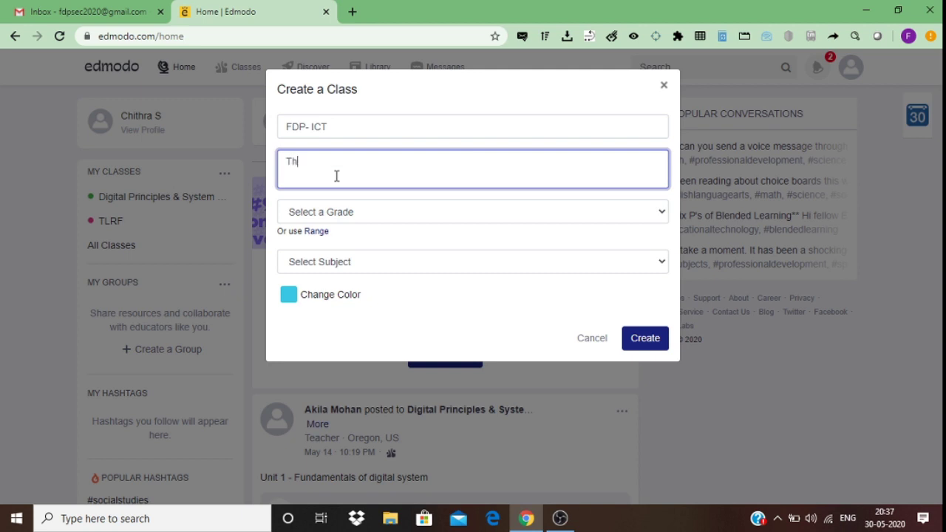
text(is class is c)
text(reated to)
text( share the i)
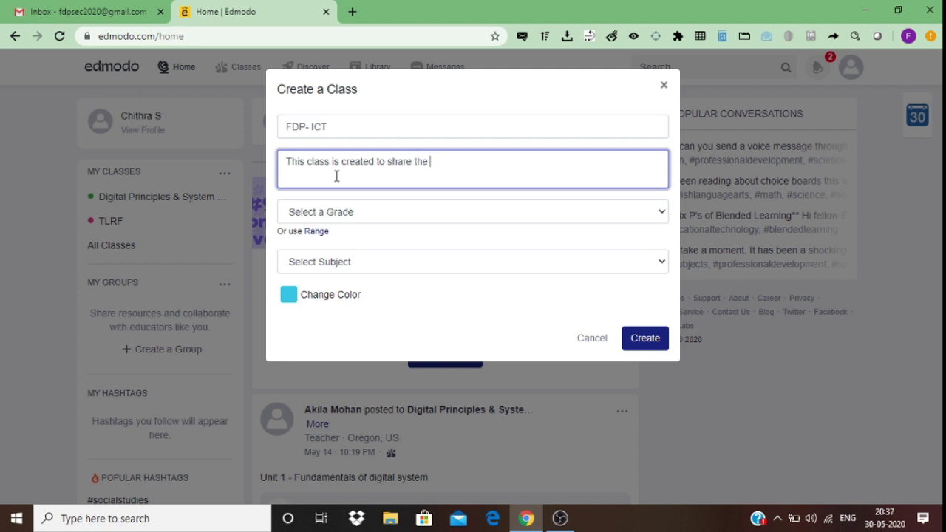
text(deas )
text(on )
text(ICT Too)
text(ls)
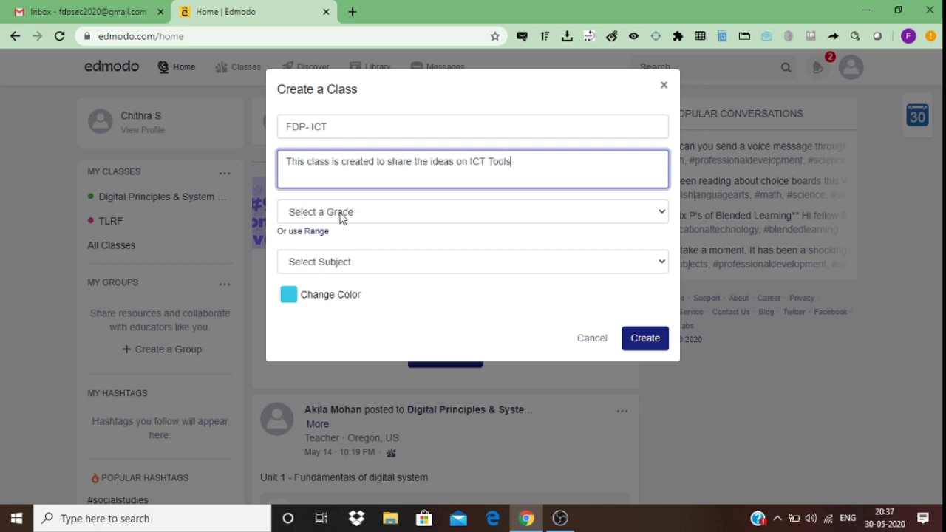
Set grade Higher Education, subject and sub-subject All, pink colour, and create the class.
click(340, 212)
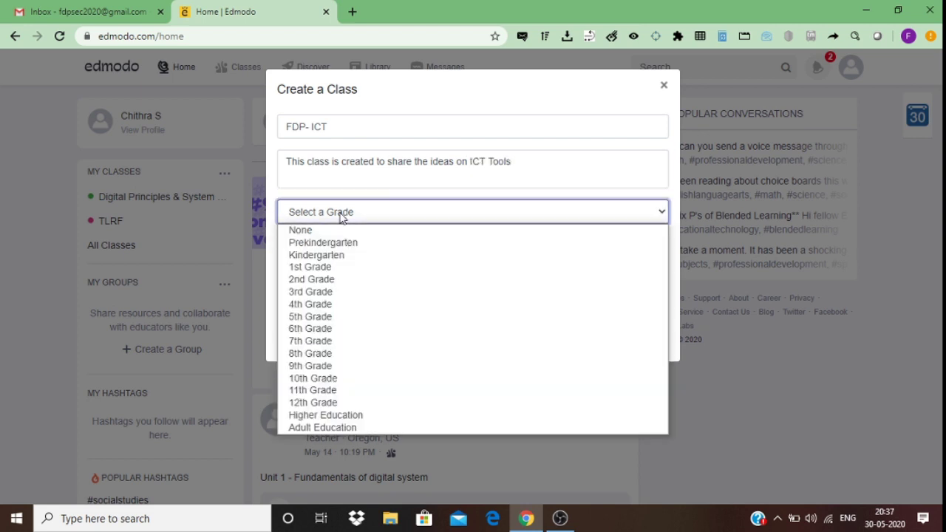
click(371, 415)
click(405, 266)
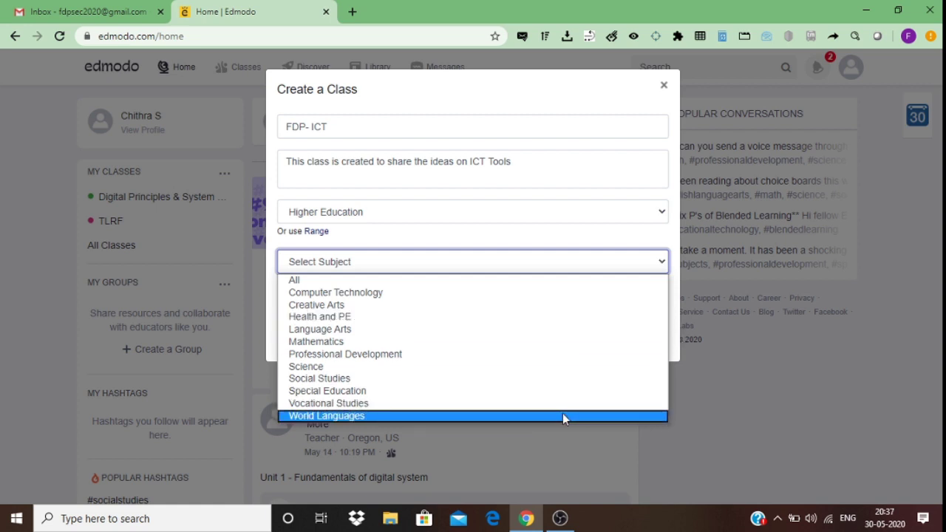
click(394, 278)
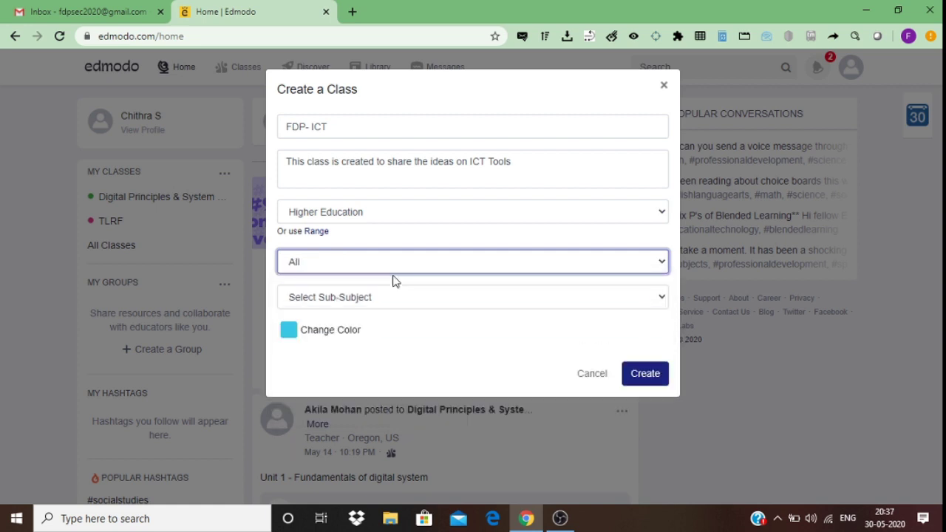
click(354, 299)
click(329, 313)
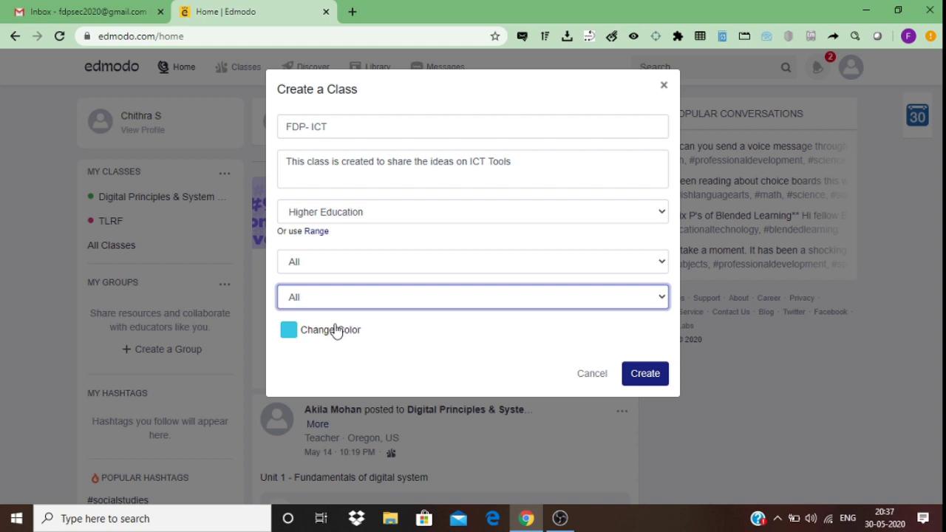
click(326, 333)
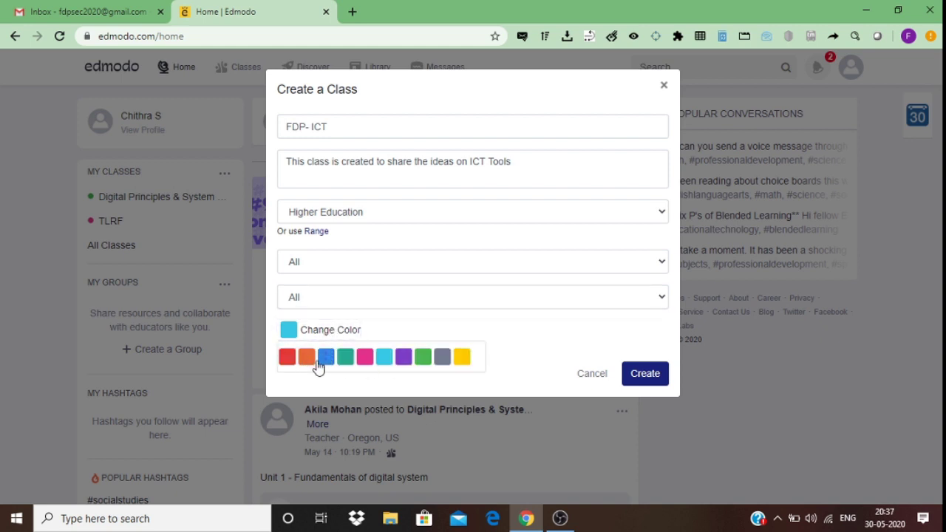
click(365, 357)
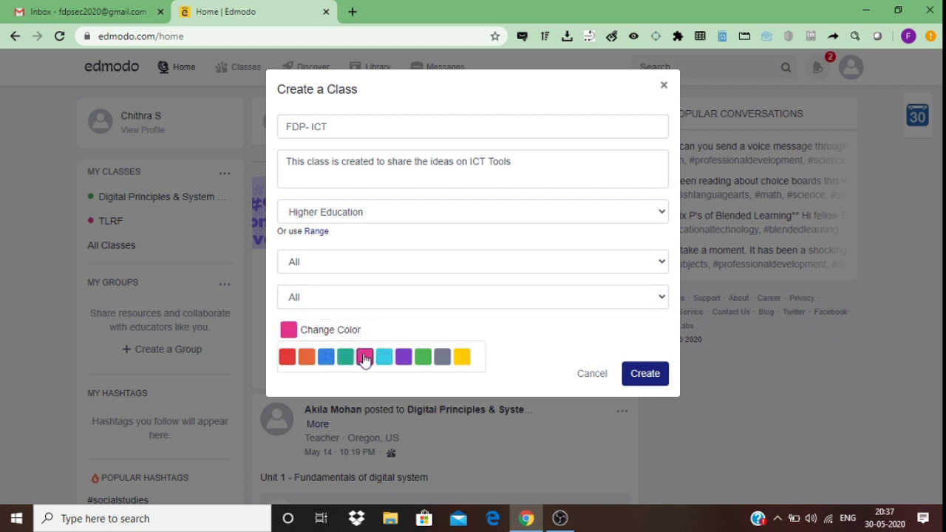
click(643, 374)
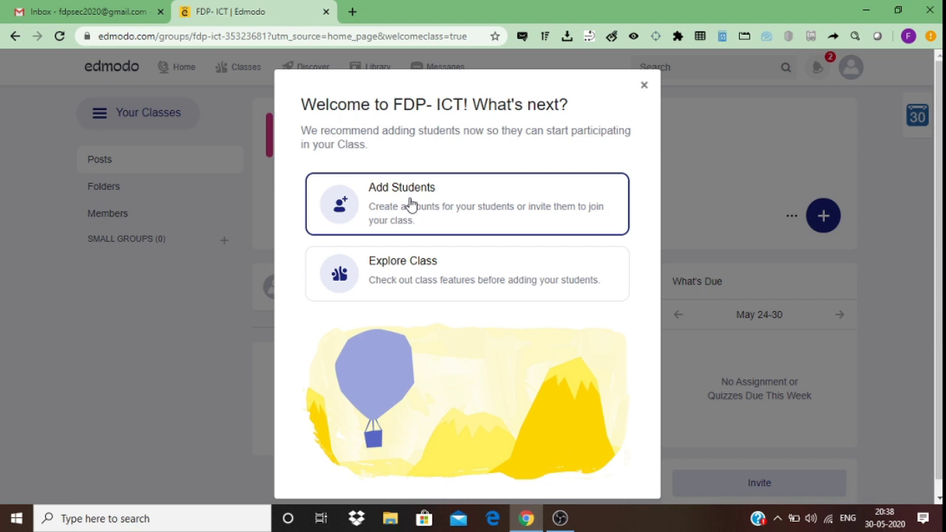
Choose Add Students in the Welcome to FDP- ICT prompt.
click(411, 204)
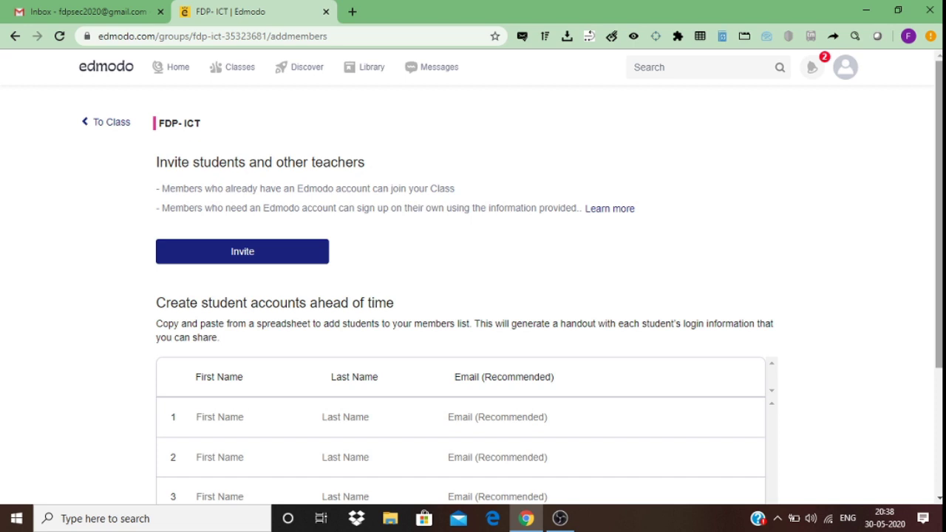
drag(939, 214, 939, 332)
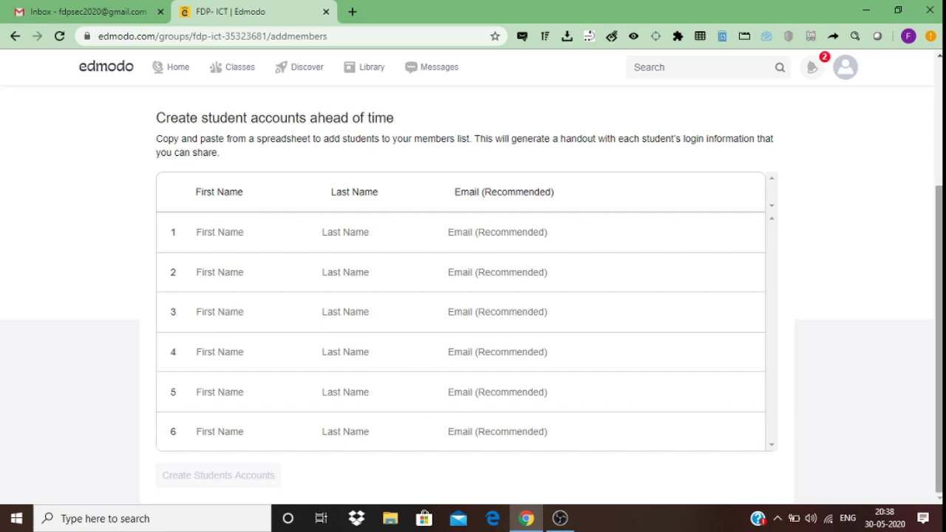
scroll(939, 295, up, 2)
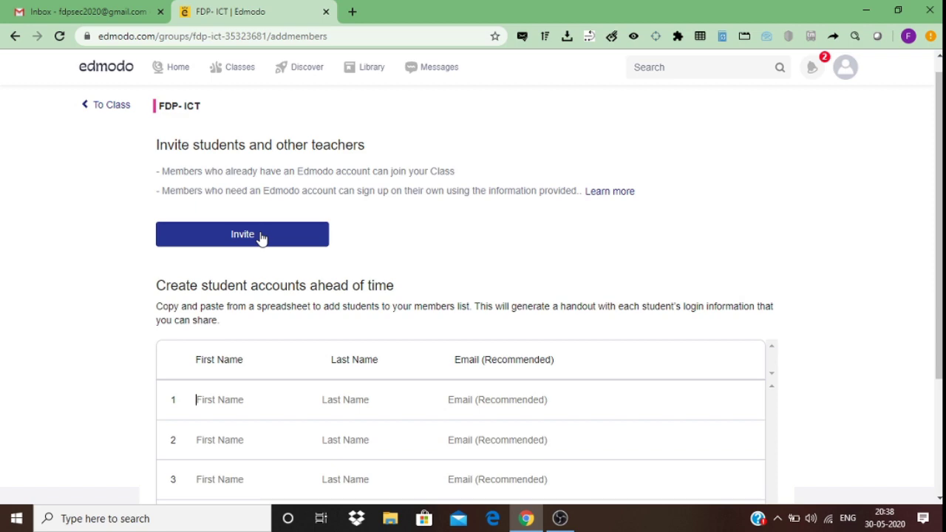
Open the class Invite dialog, view the Share a PDF option, then switch to Invite by email.
click(211, 245)
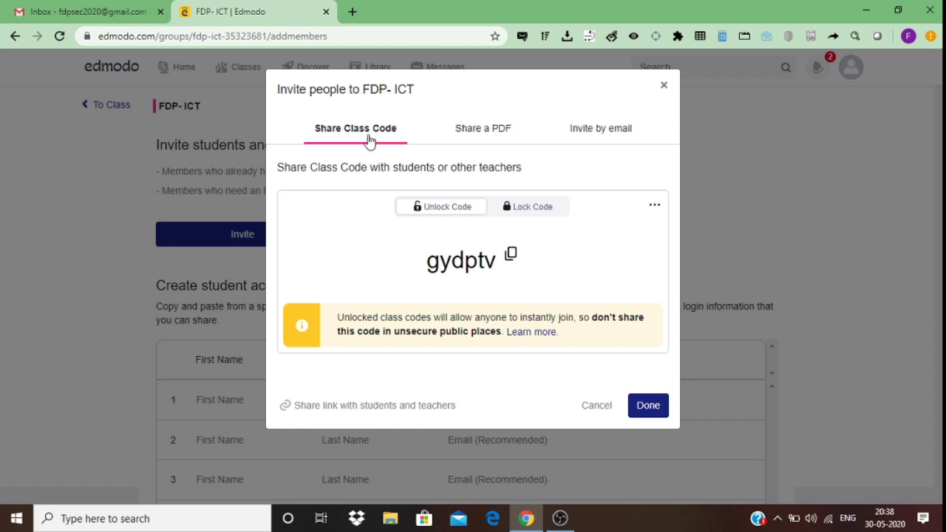
click(482, 130)
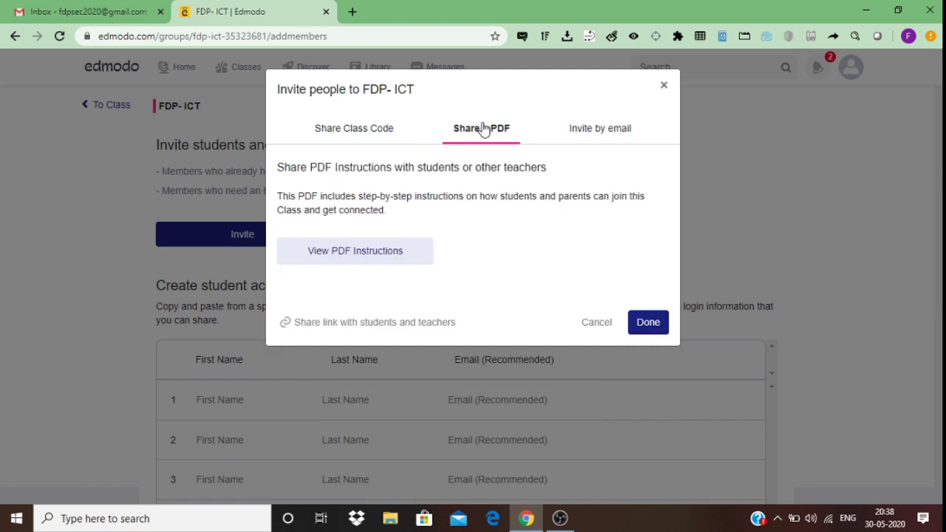
click(586, 130)
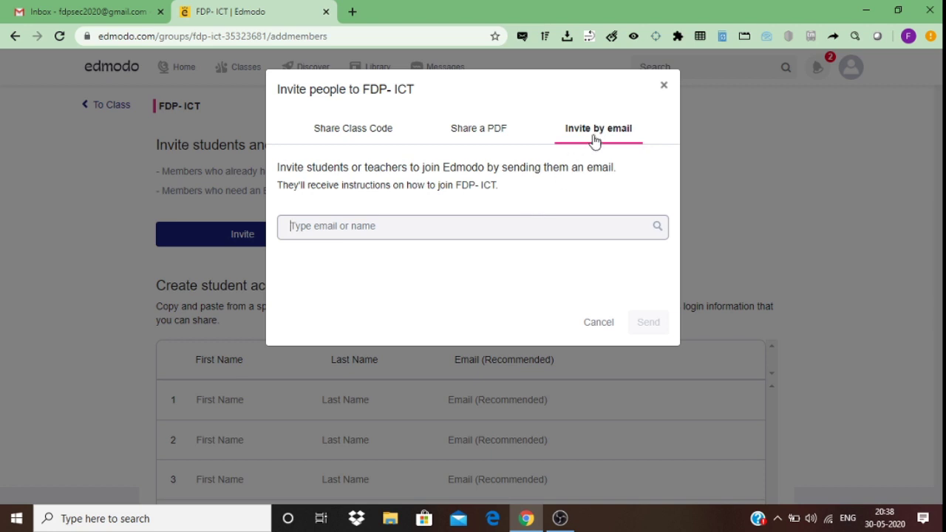
drag(594, 141, 359, 130)
click(357, 135)
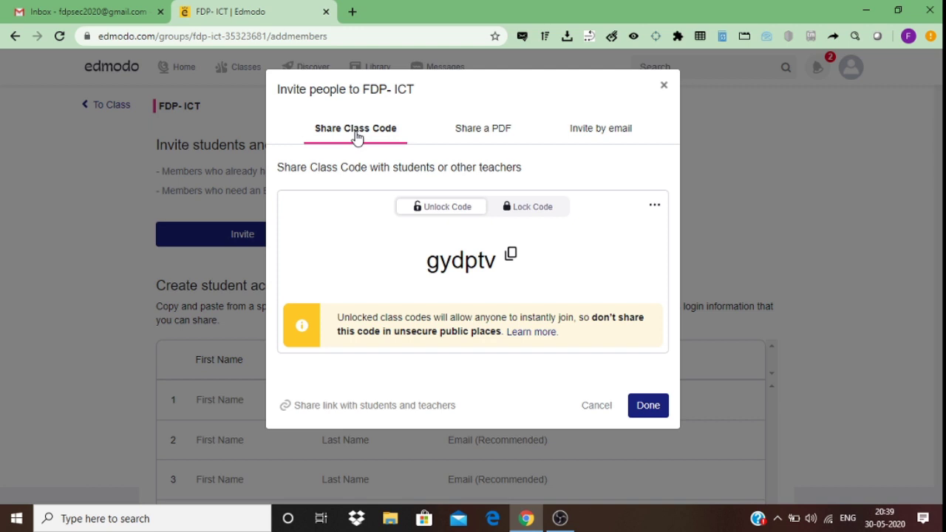
double_click(436, 261)
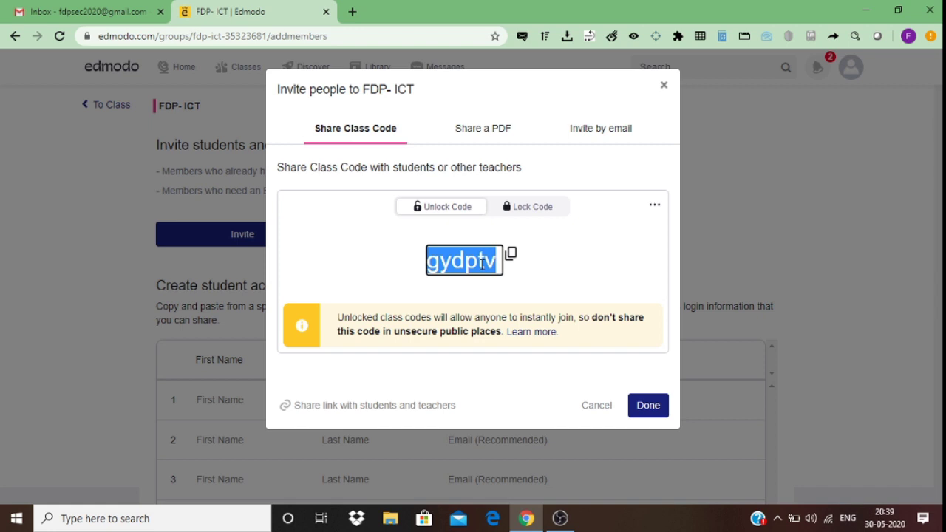
click(521, 285)
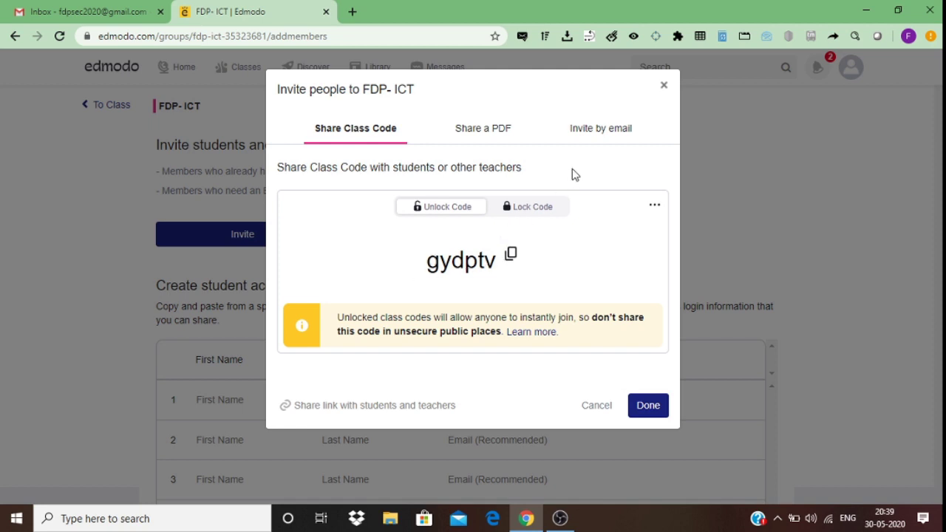
click(579, 136)
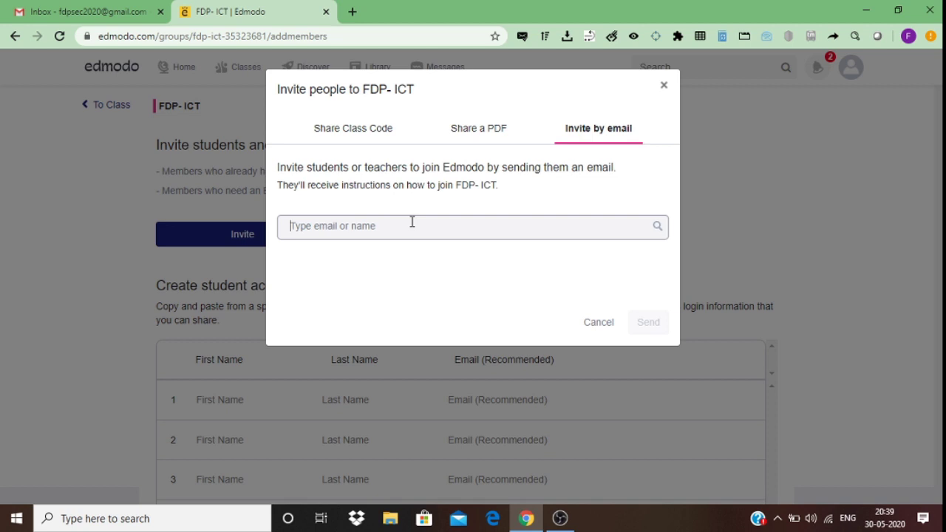
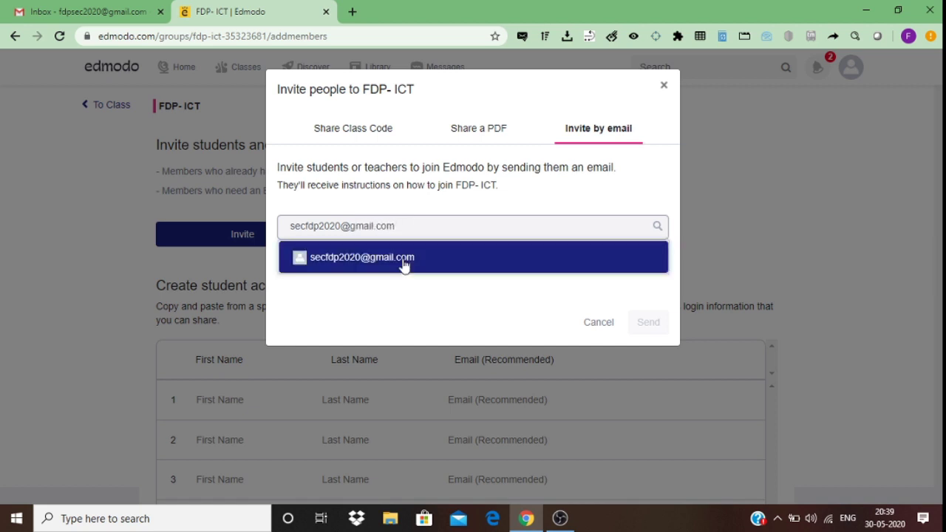
Enter the student's e-mail address, add the suggested recipient, and send the invitation.
click(405, 265)
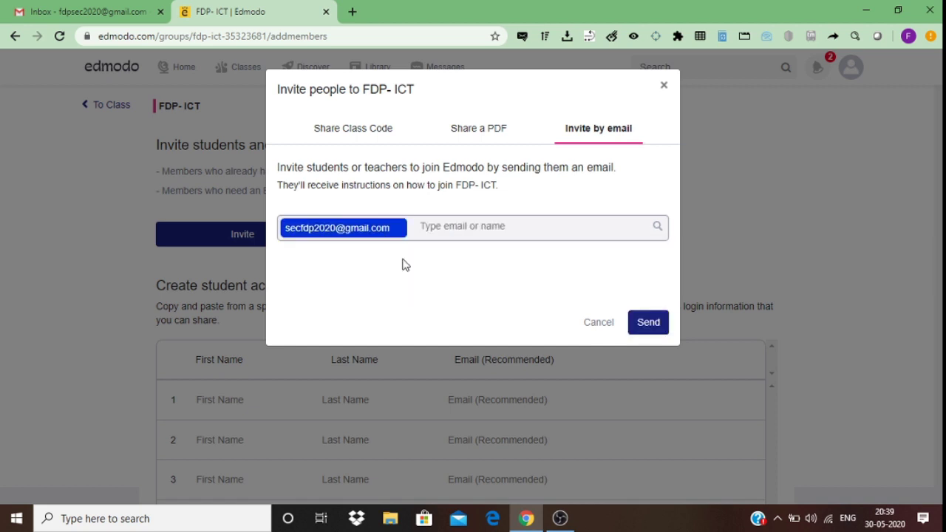
click(640, 329)
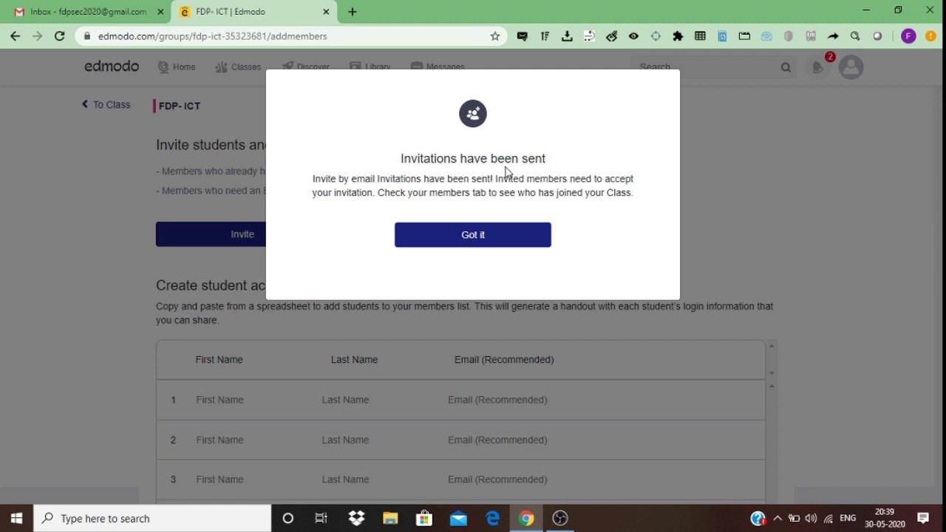
Dismiss the 'Invitations have been sent' confirmation with Got it.
click(492, 242)
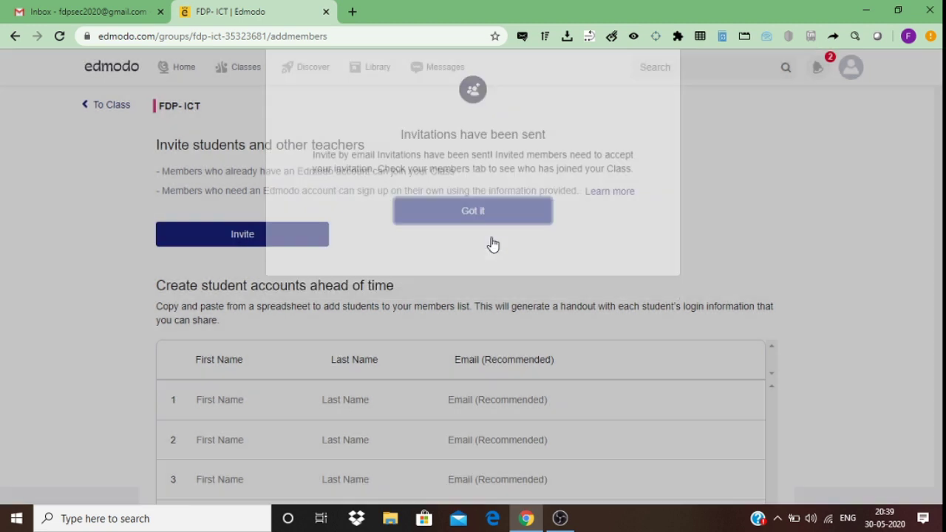